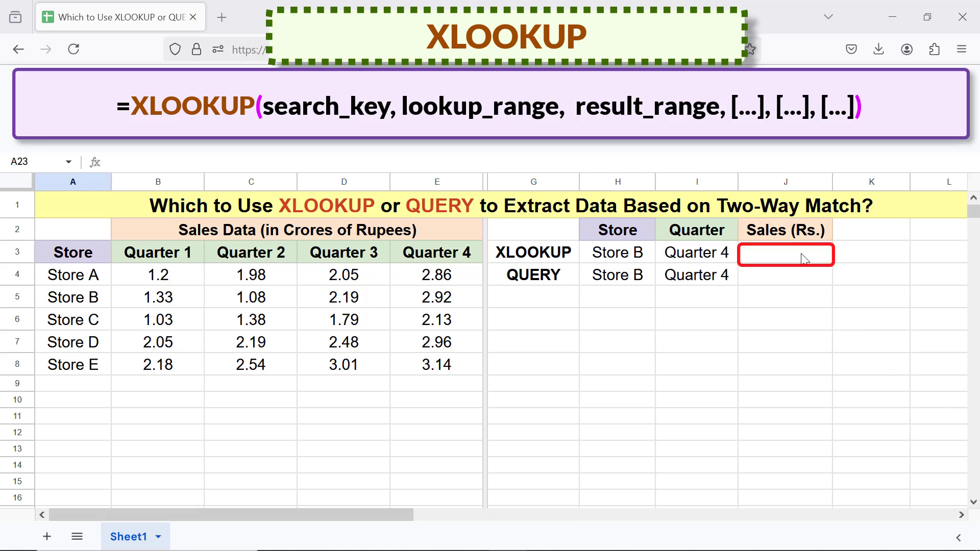
# - Begin an XLOOKUP formula in cell J3 with H3 as the search key and A4:A8 as the lookup range
pyautogui.click(801, 253)
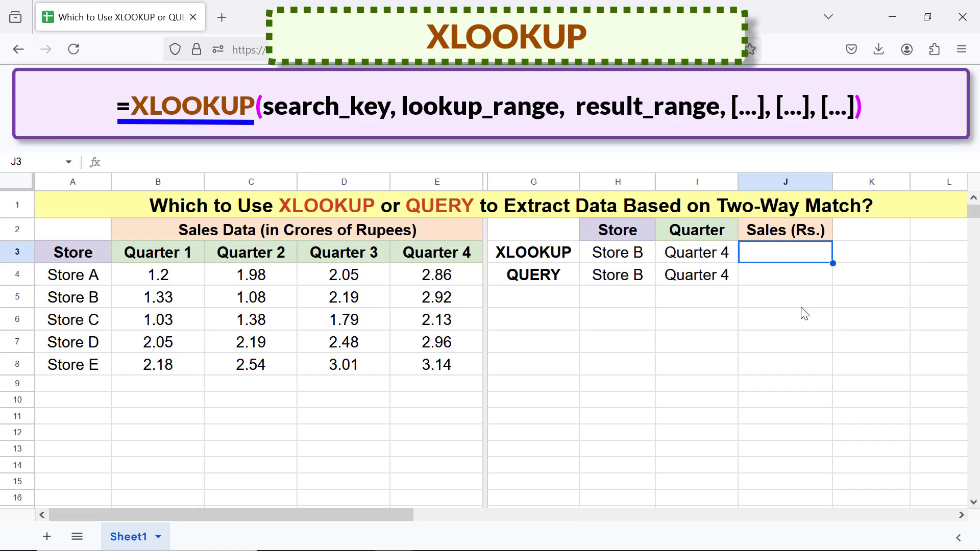
pyautogui.write('=xl')
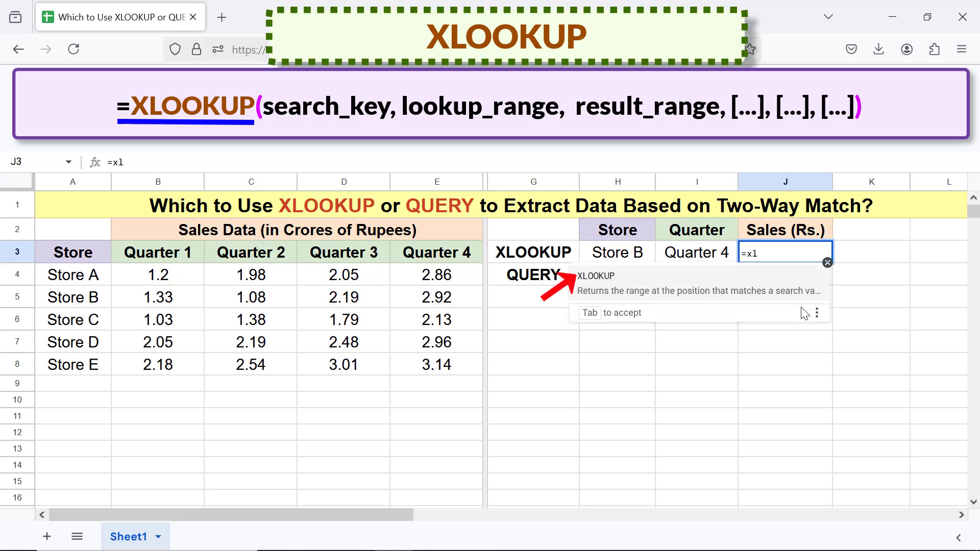
pyautogui.click(611, 280)
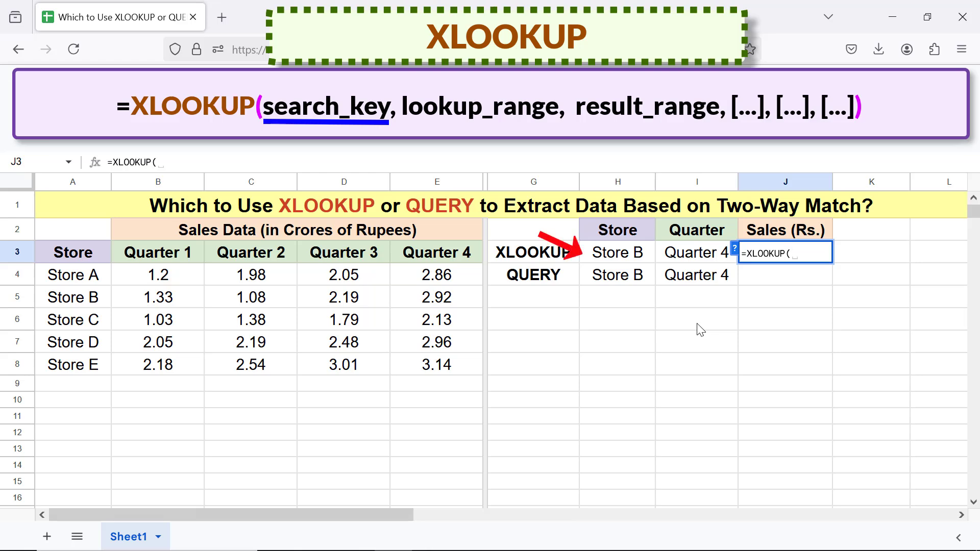
pyautogui.click(646, 255)
pyautogui.write(',')
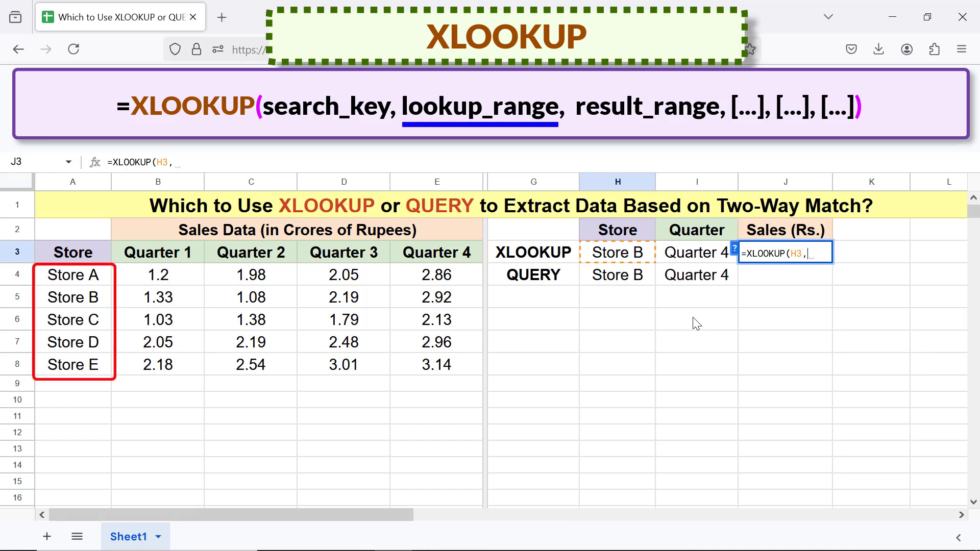
pyautogui.click(106, 275)
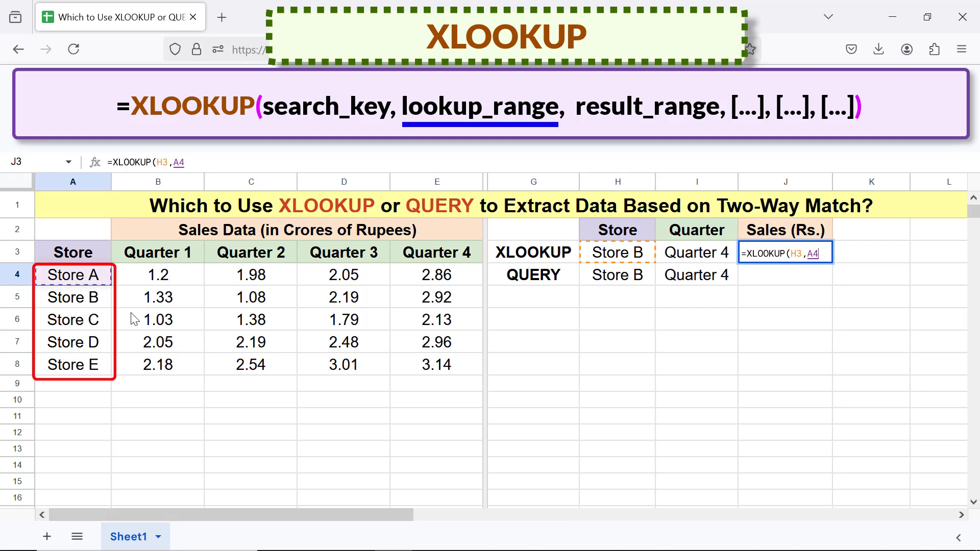
pyautogui.keyDown('shift'); pyautogui.click(107, 365); pyautogui.keyUp('shift')
pyautogui.write(',')
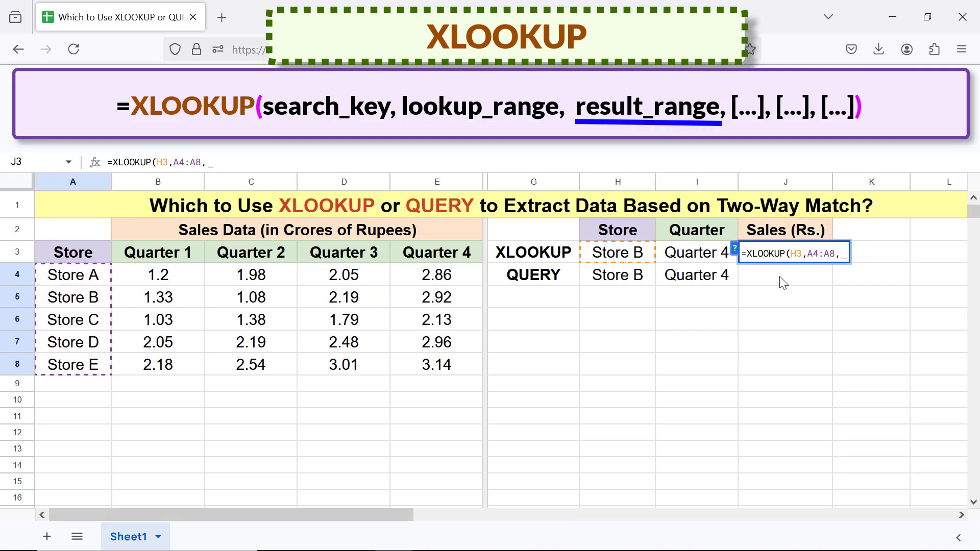
# - Complete the J3 formula with a nested XLOOKUP as its result range, using I3 as search key, B3:E3 as lookup range and B4:E8 as result range
pyautogui.write('xl')
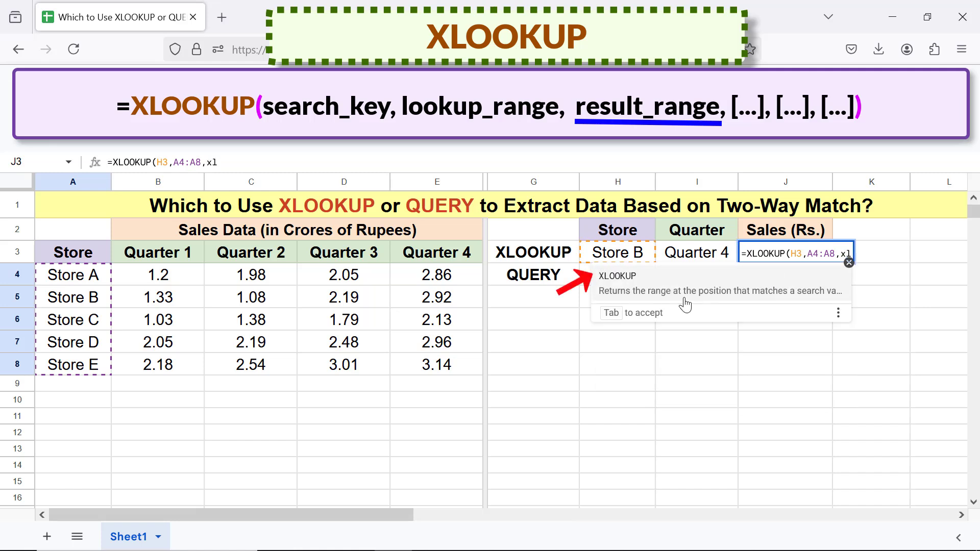
pyautogui.press('Tab')
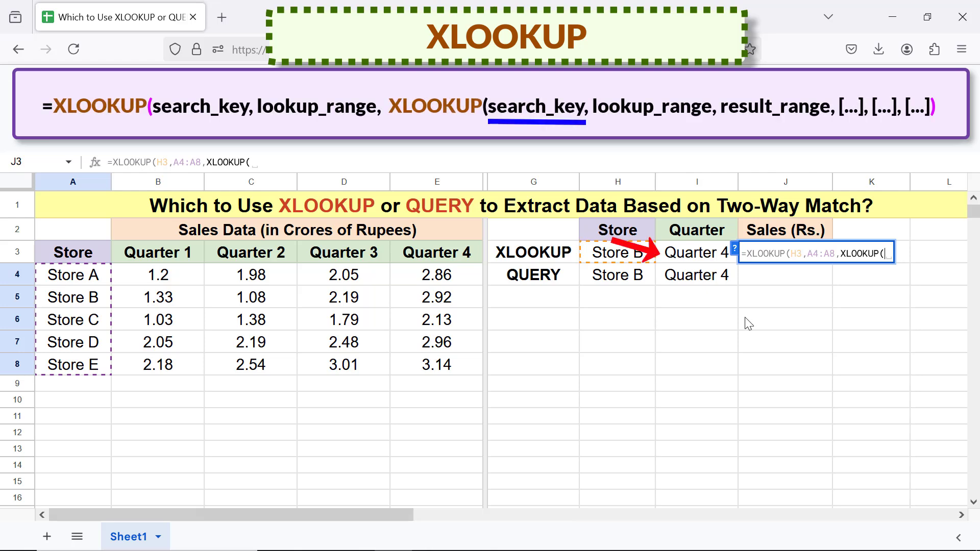
pyautogui.click(703, 253)
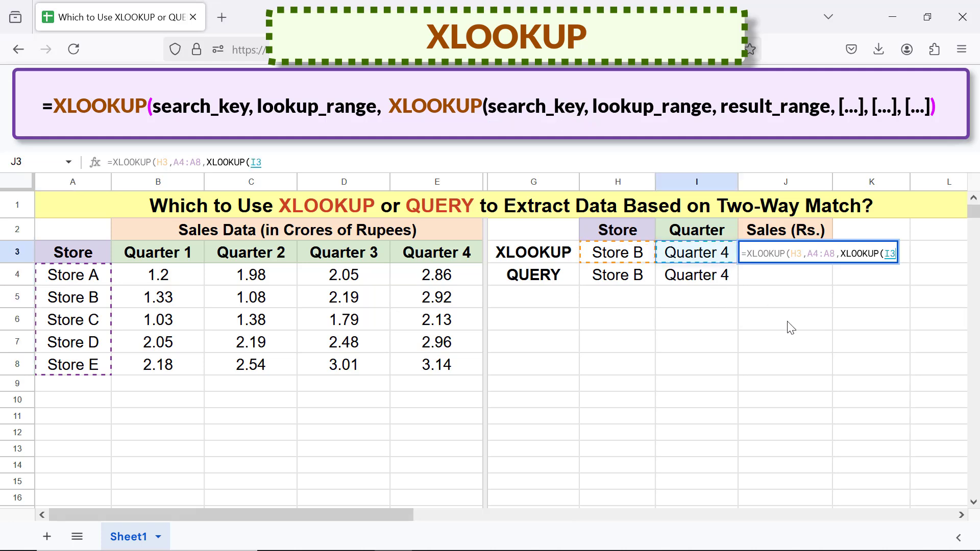
pyautogui.write(',')
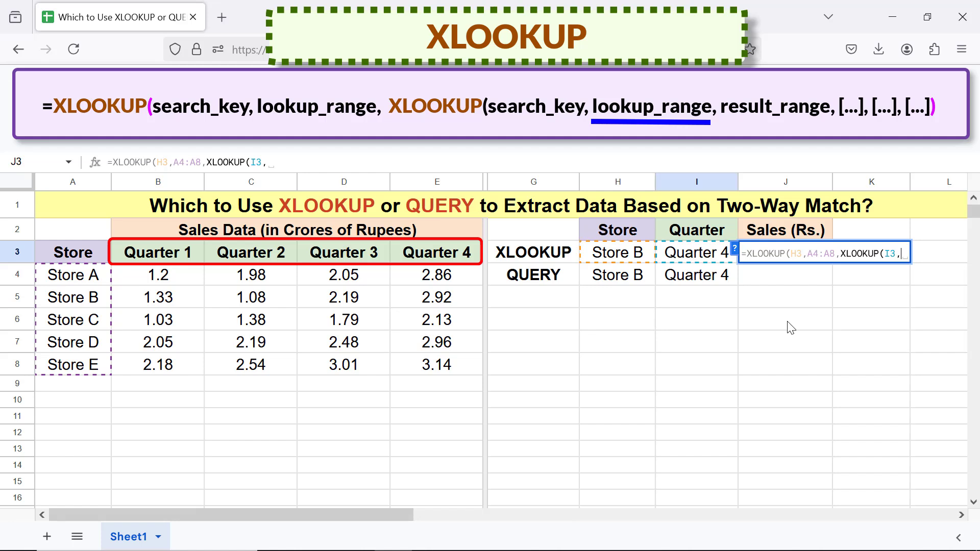
pyautogui.click(180, 258)
pyautogui.keyDown('shift'); pyautogui.click(410, 254); pyautogui.keyUp('shift')
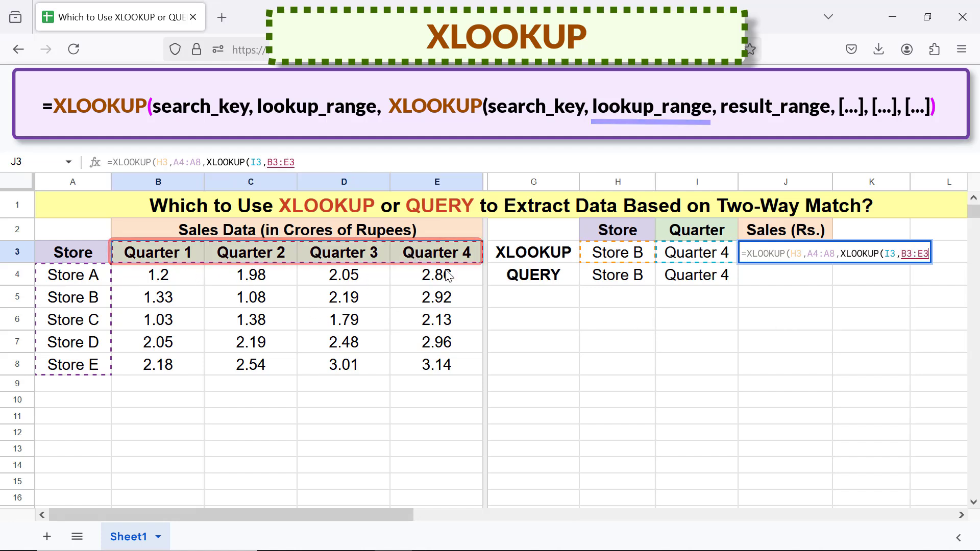
pyautogui.write(',')
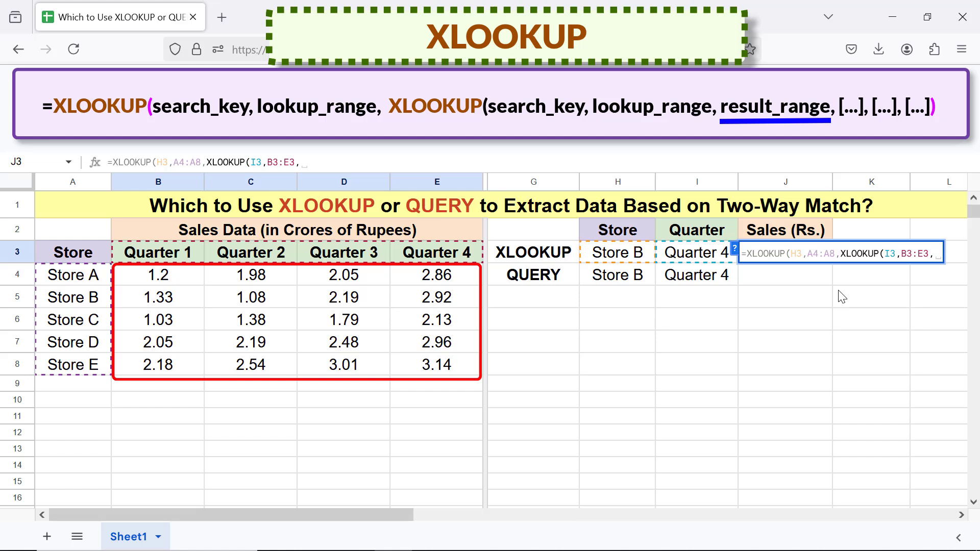
pyautogui.click(189, 281)
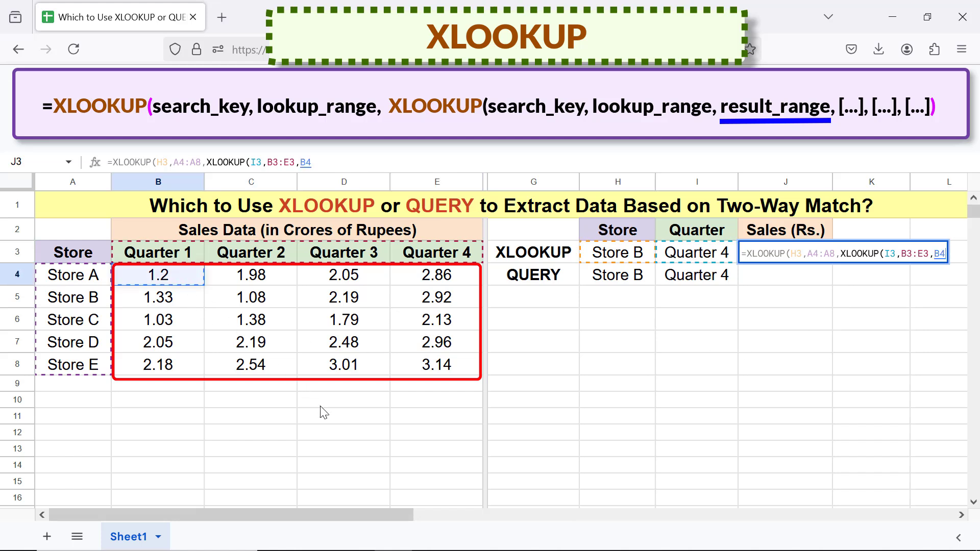
pyautogui.keyDown('shift'); pyautogui.click(423, 372); pyautogui.keyUp('shift')
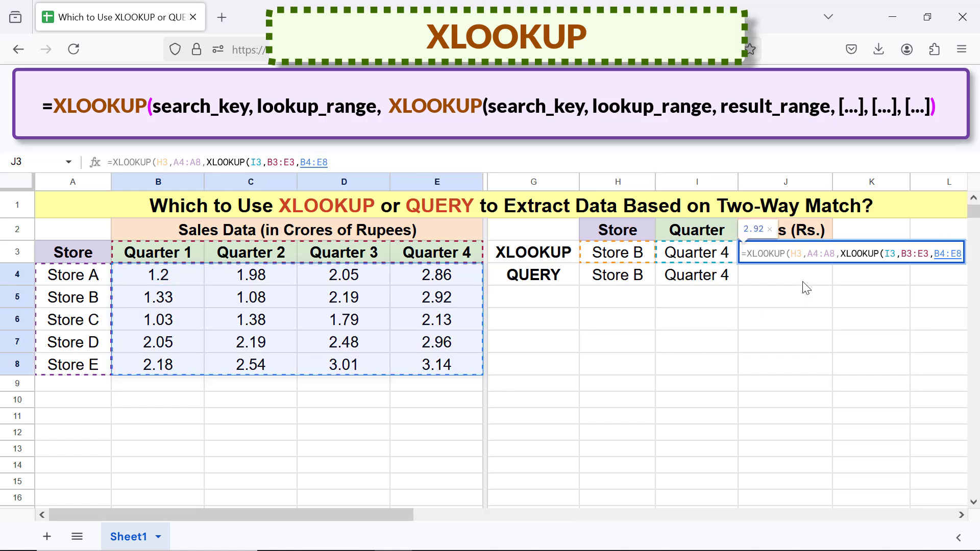
pyautogui.write('))')
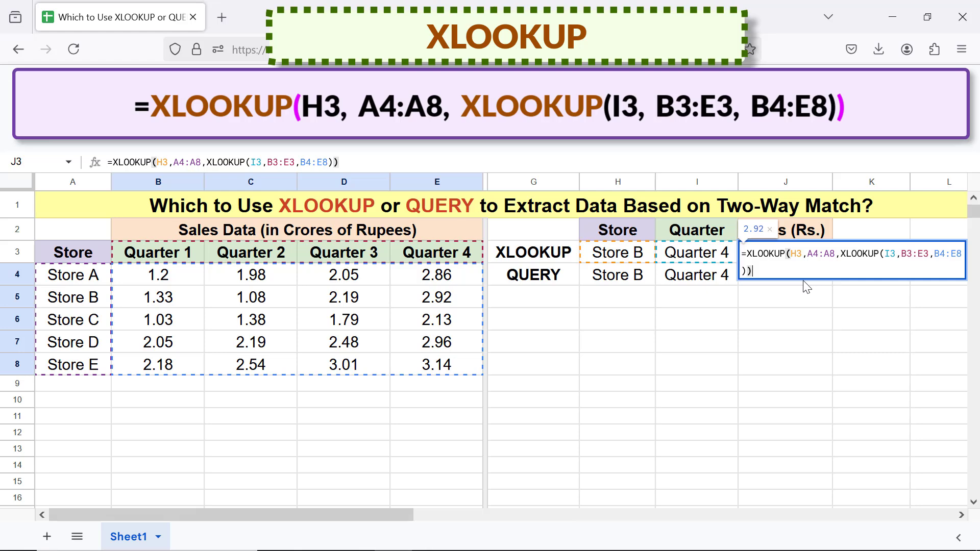
pyautogui.press('Return')
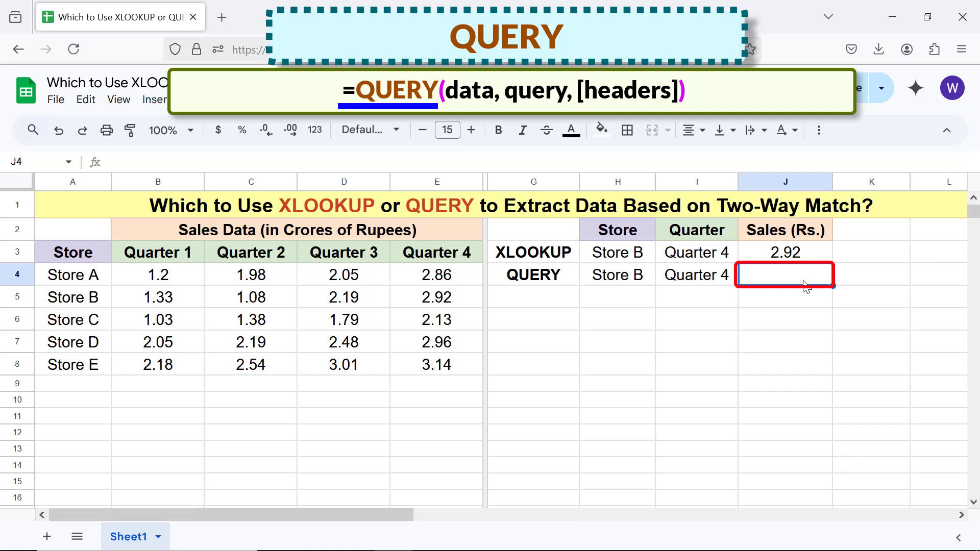
# - Begin a QUERY formula in cell J4 with the store sales range A4:E8 as its data
pyautogui.write('=que')
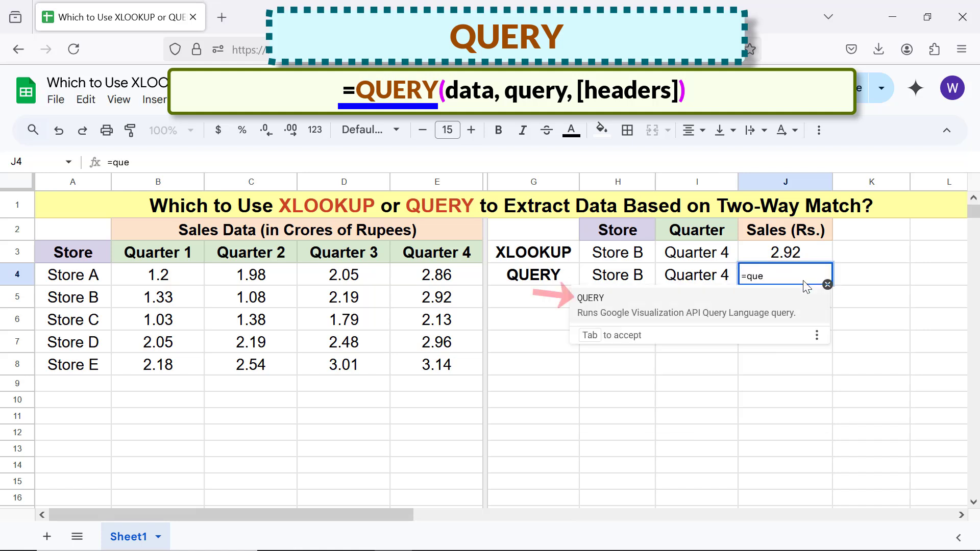
pyautogui.click(591, 299)
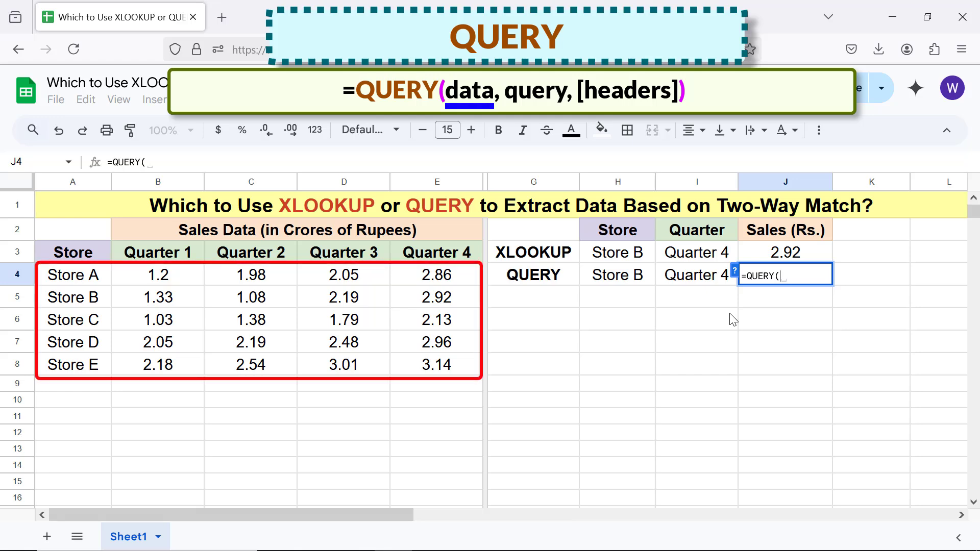
pyautogui.click(101, 279)
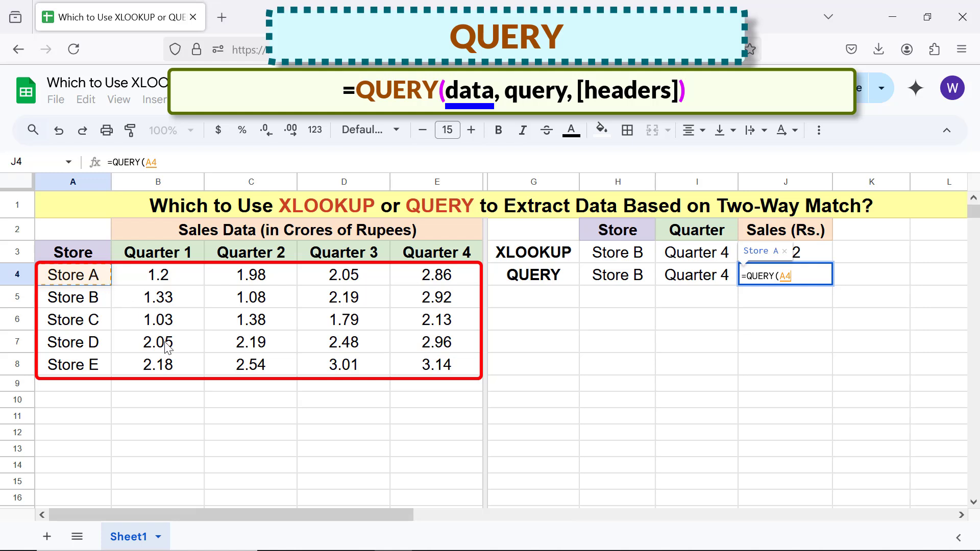
pyautogui.keyDown('shift'); pyautogui.click(421, 370); pyautogui.keyUp('shift')
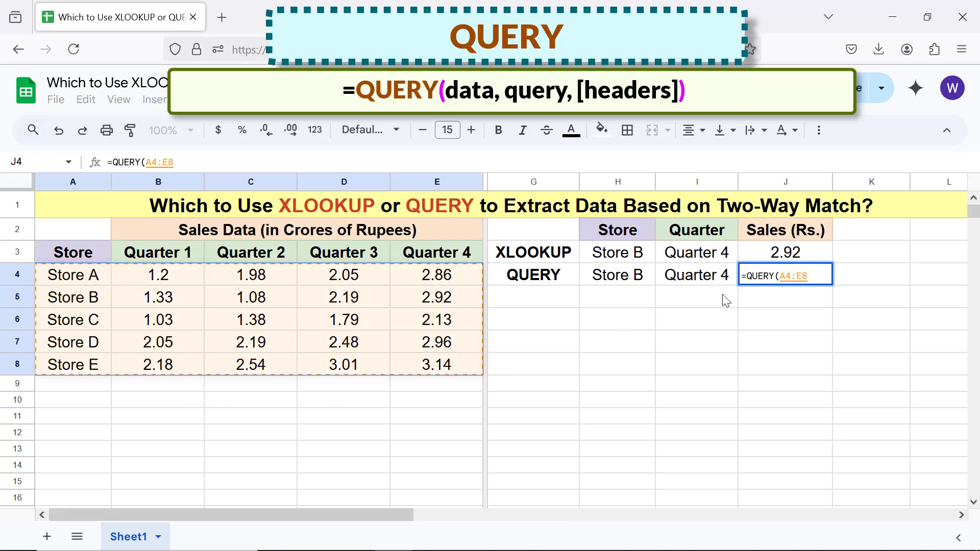
pyautogui.write(',')
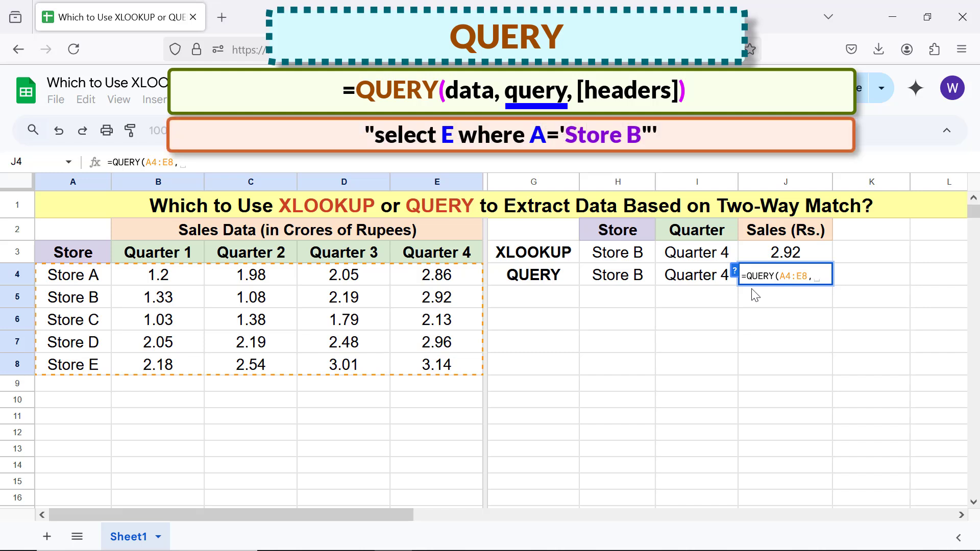
# - Complete the J4 QUERY formula with the query string "select E where A='Store B'"
pyautogui.write('"sele')
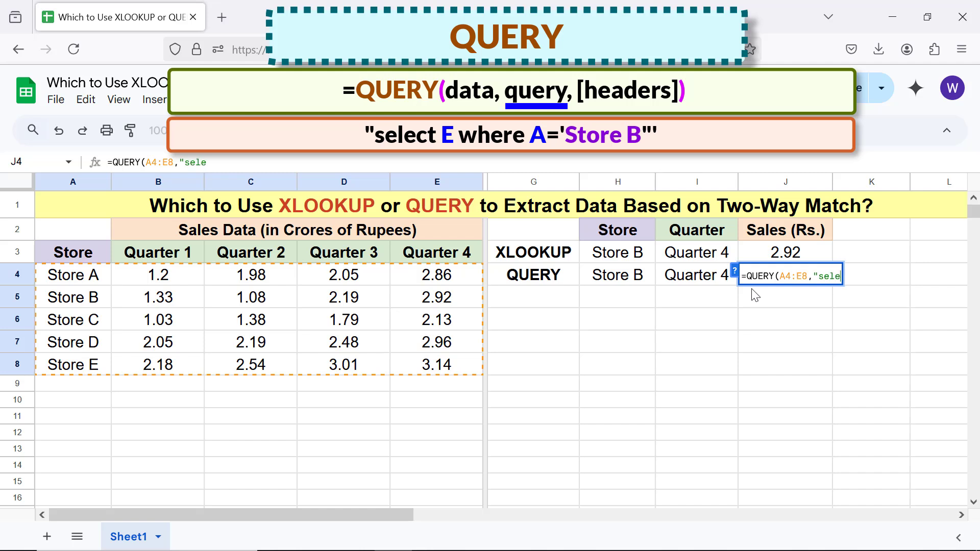
pyautogui.write('ct E ')
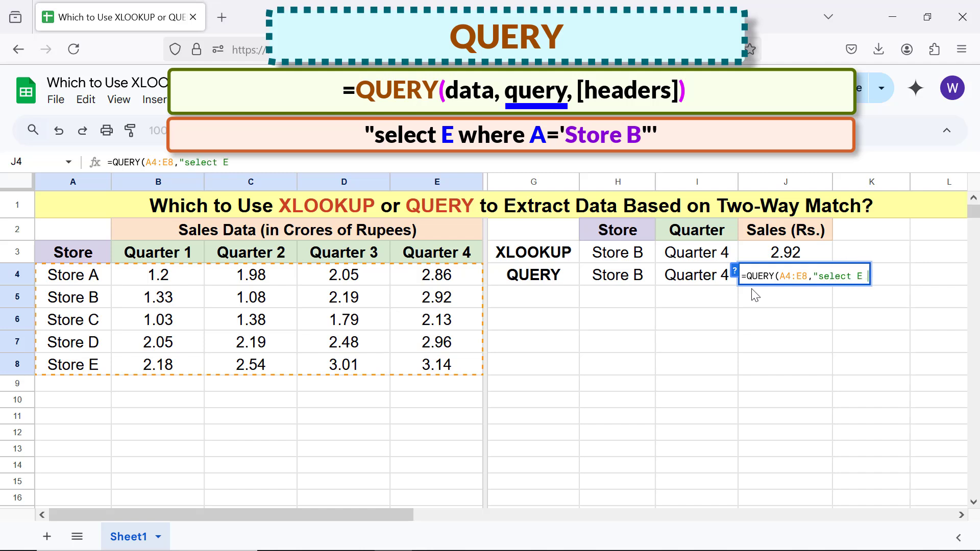
pyautogui.write('where A=')
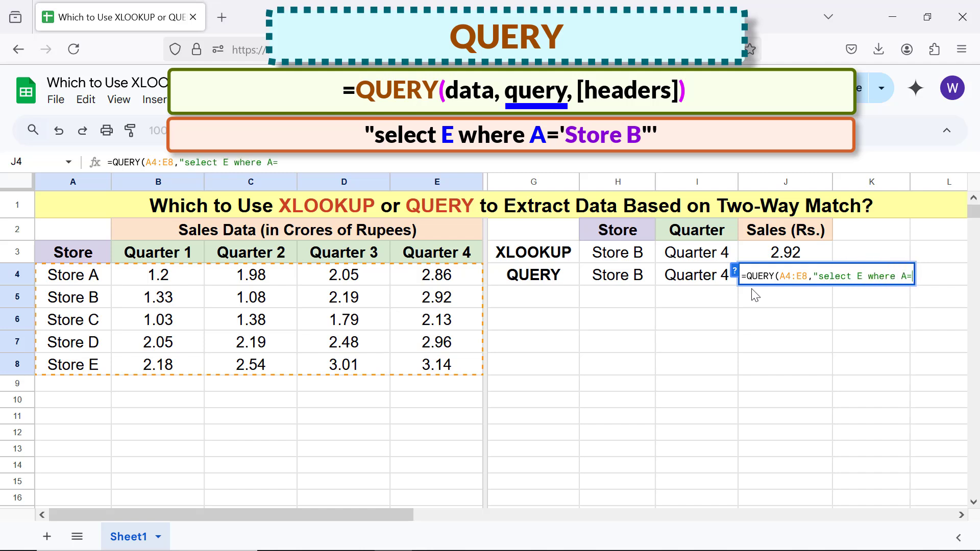
pyautogui.write("'Store B")
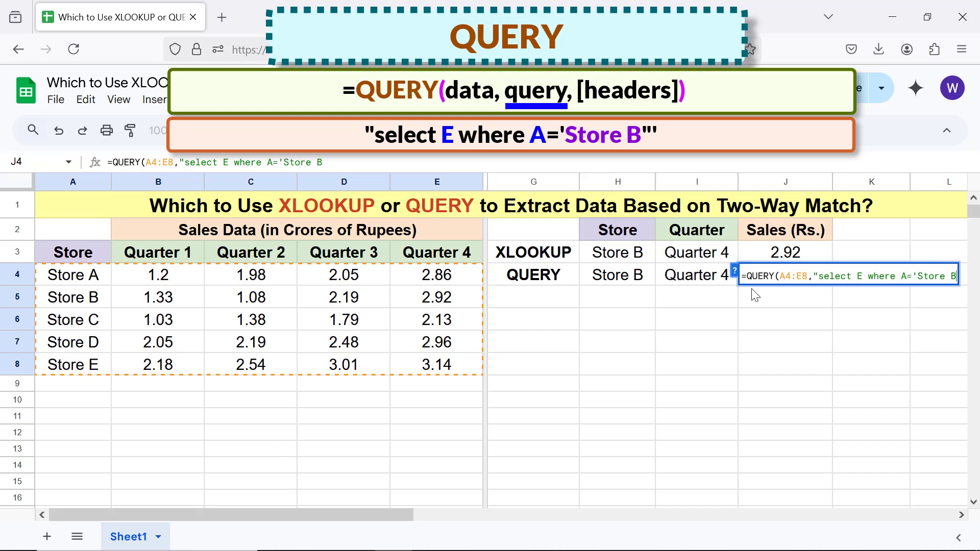
pyautogui.write('\'")')
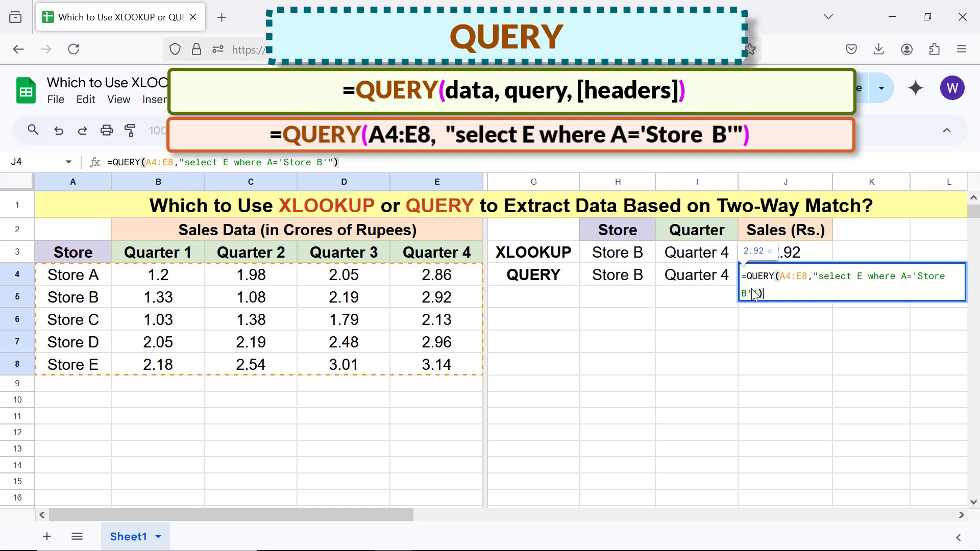
pyautogui.press('Return')
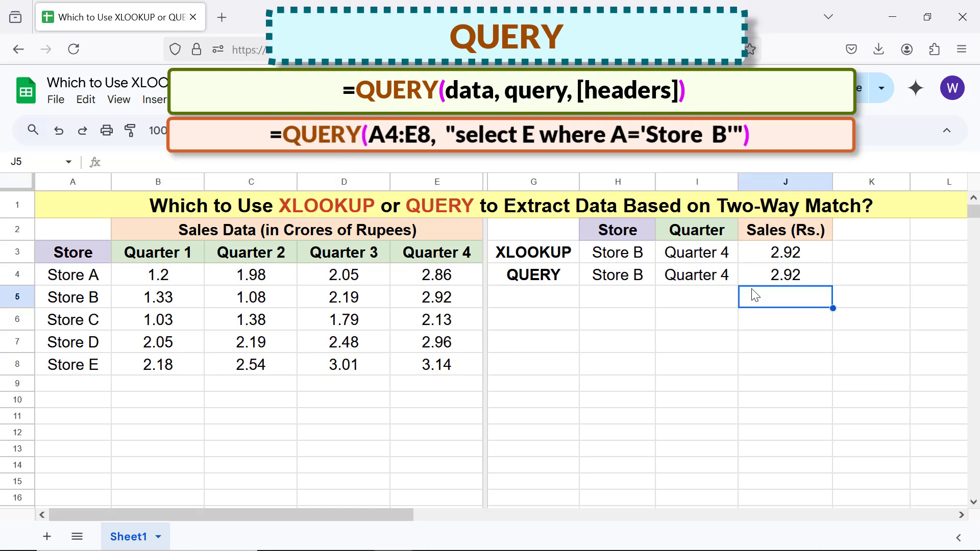